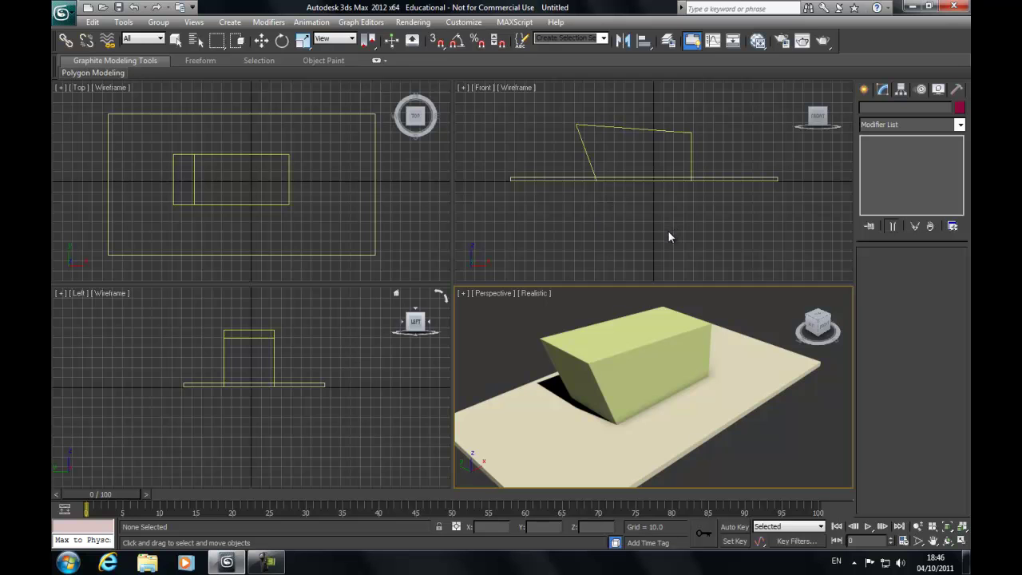
Activate the Front, Top, Left and Perspective viewports in turn to examine how the active viewport is highlighted in the dark interface.
left_click(591, 243)
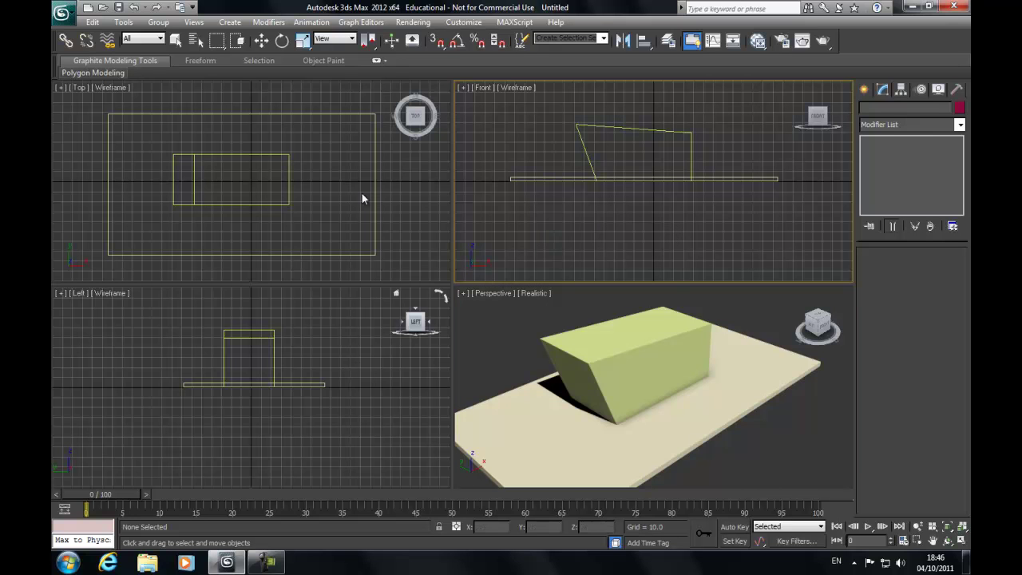
left_click(427, 175)
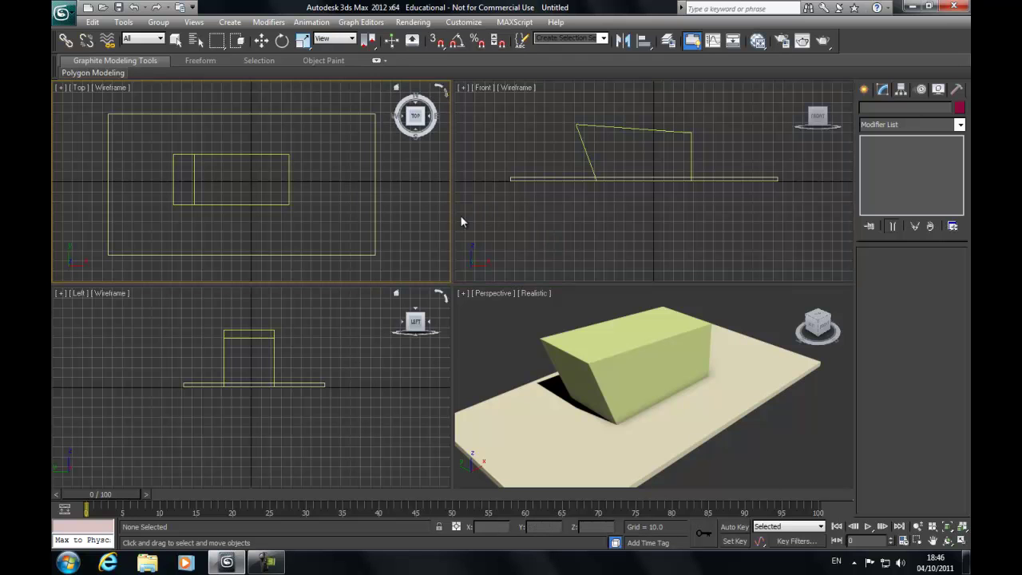
left_click(495, 236)
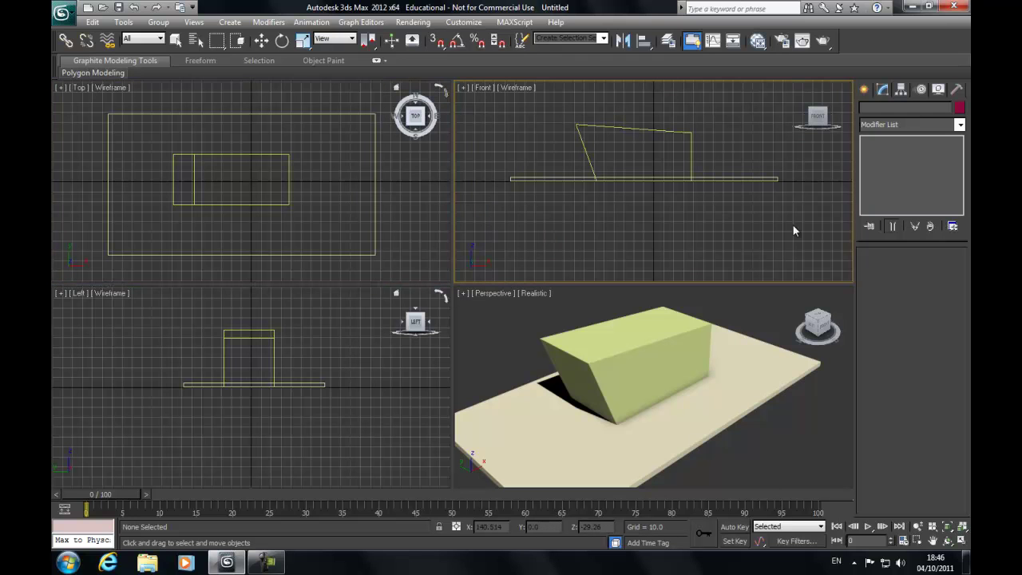
left_click(735, 297)
left_click(715, 261)
left_click(421, 237)
left_click(488, 237)
left_click(402, 238)
left_click(373, 312)
left_click(397, 227)
left_click(534, 239)
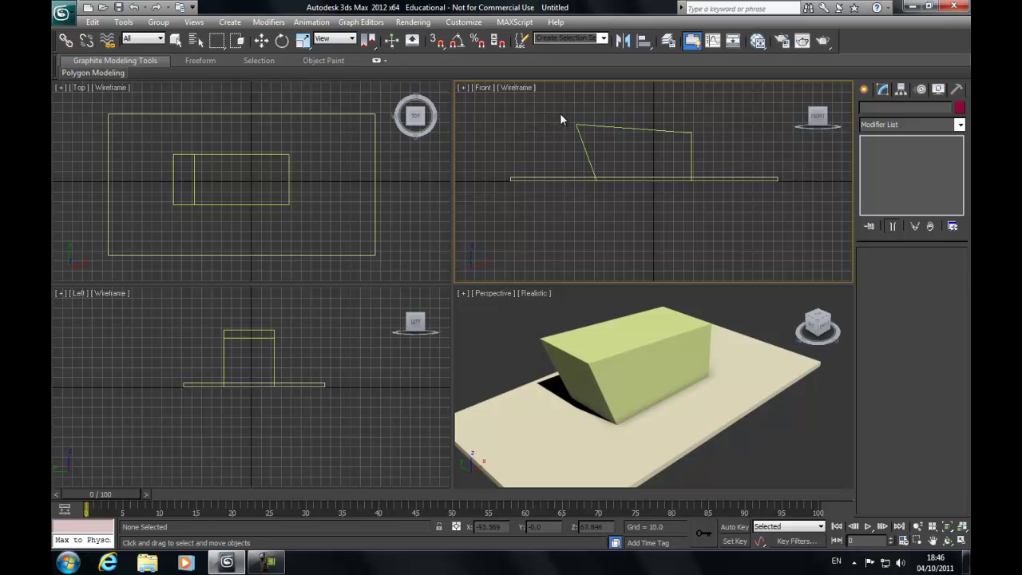
Select the slanted box and toggle Vertex sub-object mode of its Edit Mesh modifier to examine the modifier stack highlighting.
left_click_drag(546, 145, 591, 145)
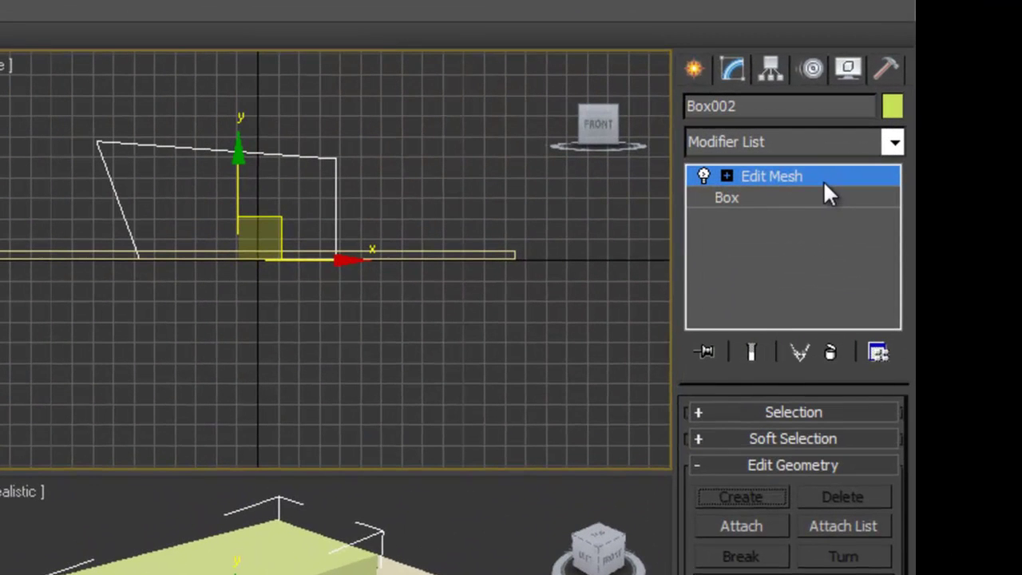
left_click(701, 413)
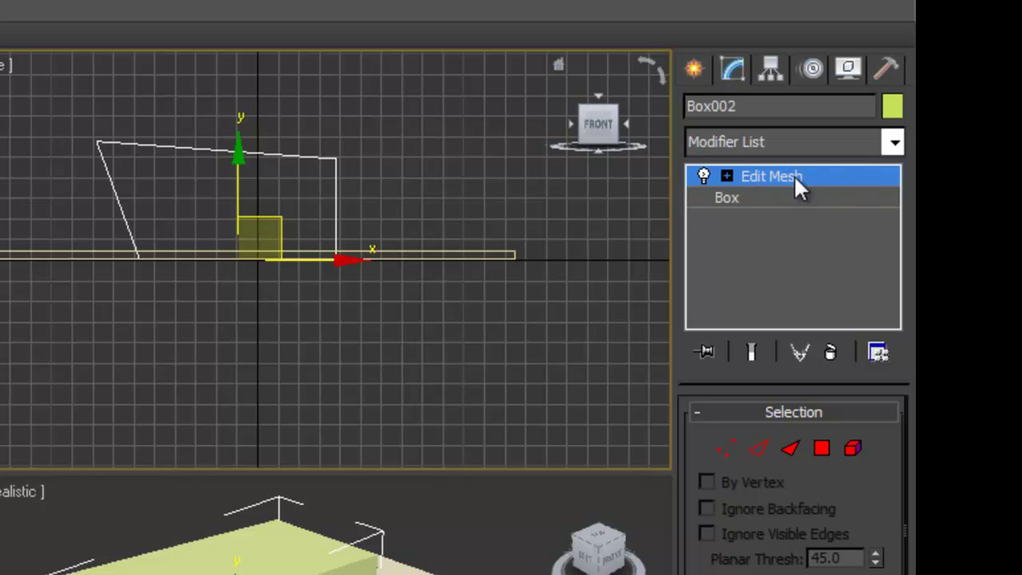
key("1")
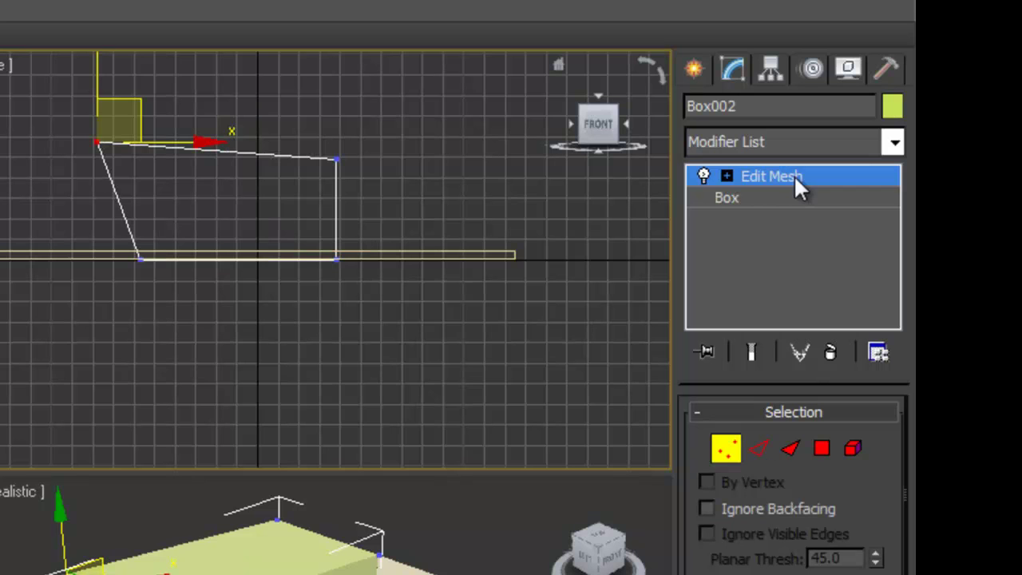
left_click(793, 176)
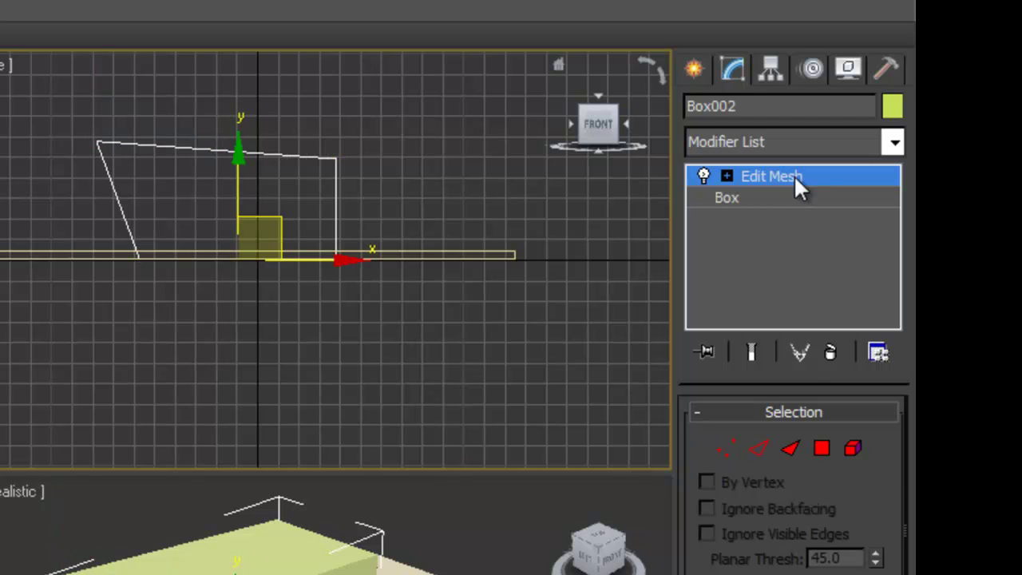
key("1")
left_click(793, 175)
left_click(787, 170)
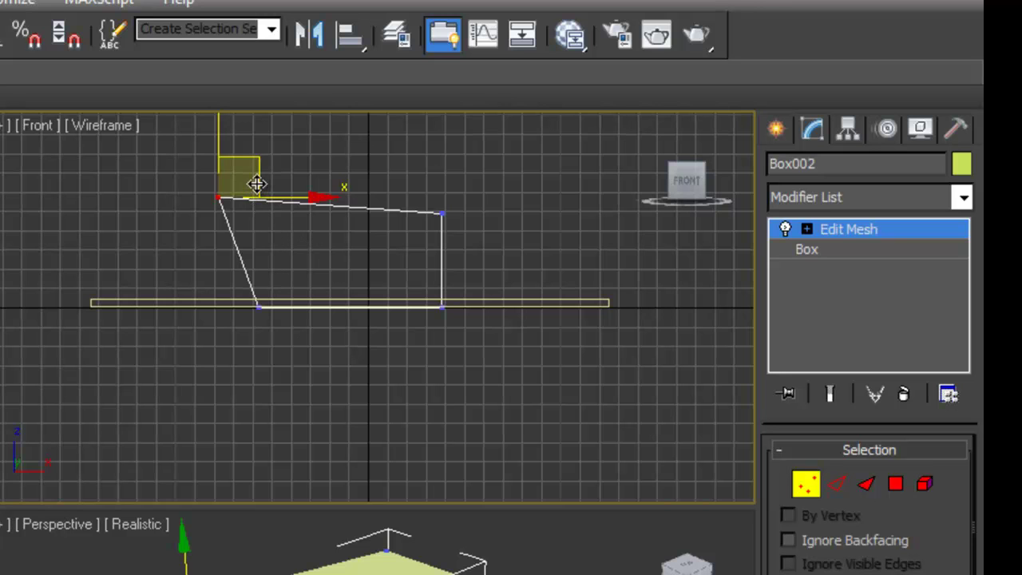
left_click(845, 229)
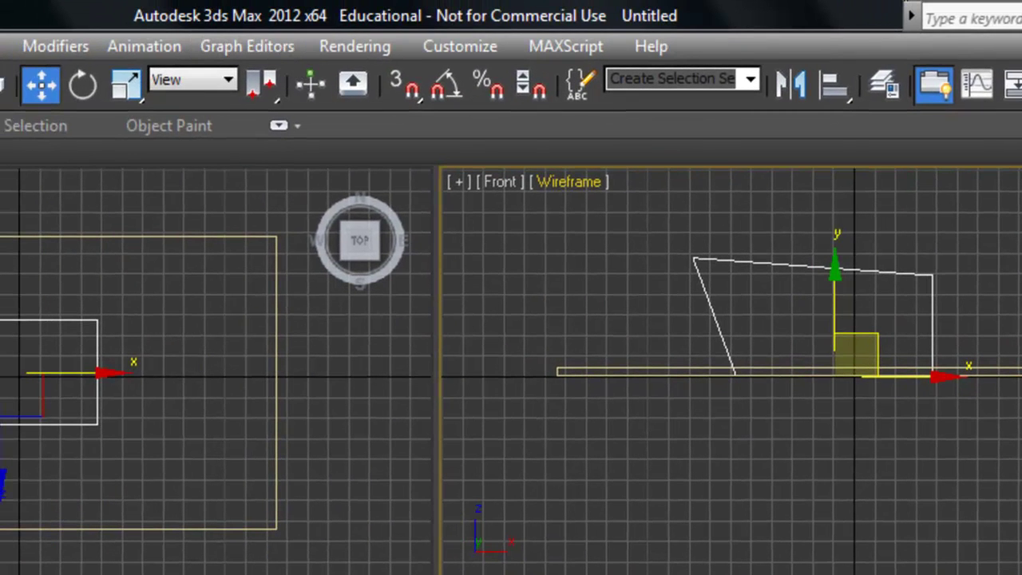
Apply the ame-light UI scheme with the Custom UI and Defaults Switcher.
left_click(447, 45)
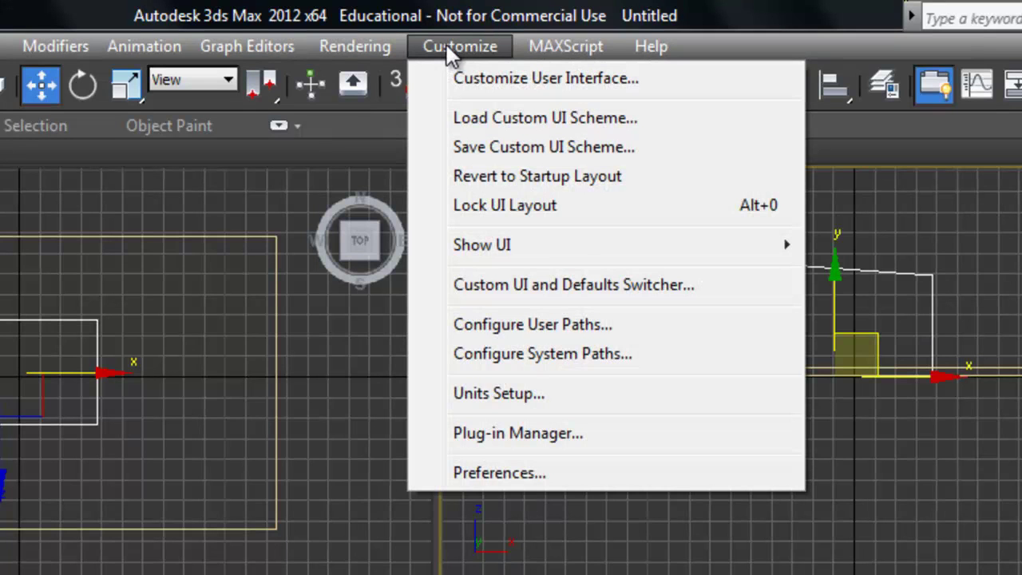
left_click(529, 285)
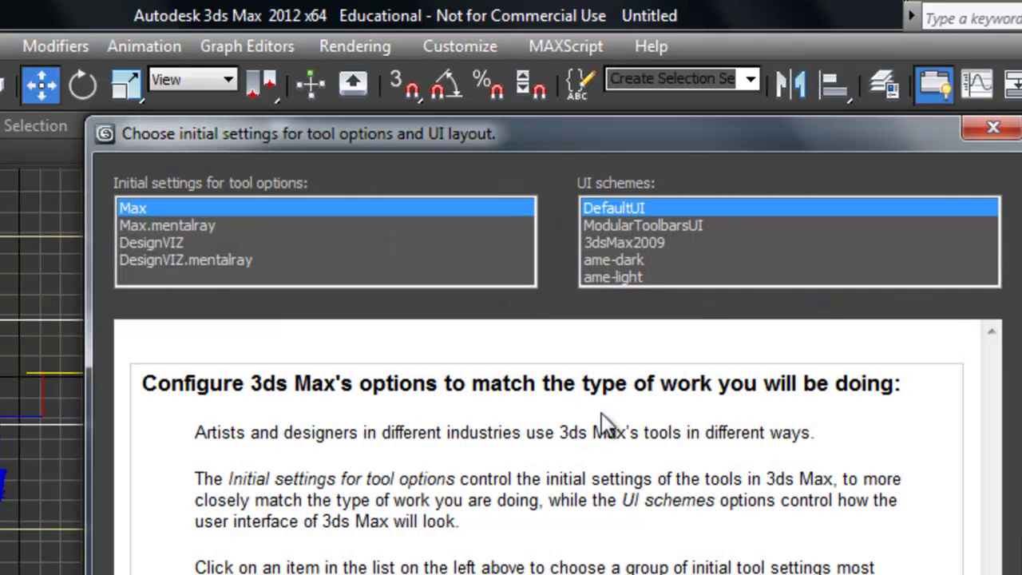
left_click(613, 242)
left_click(621, 277)
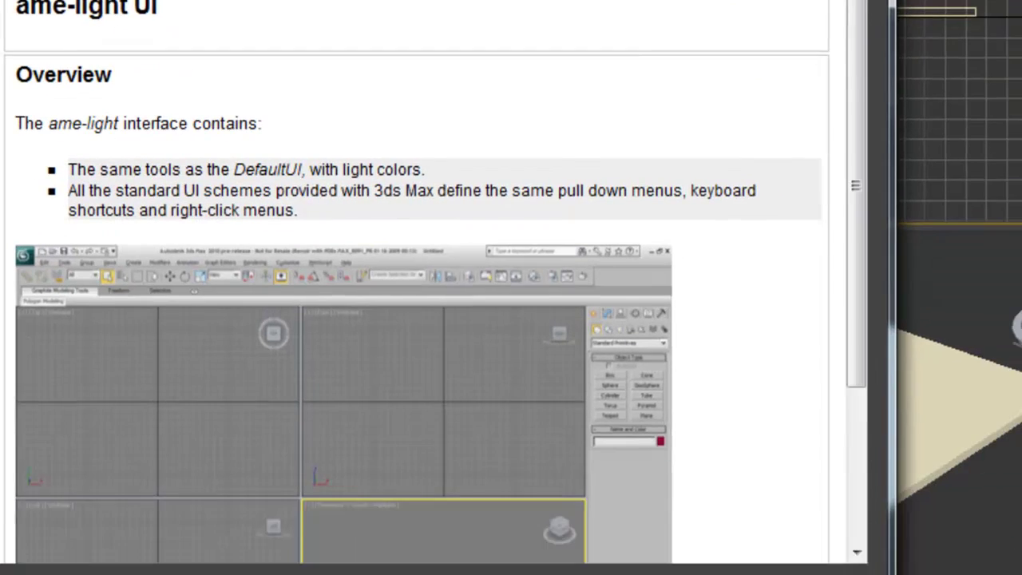
left_click(639, 559)
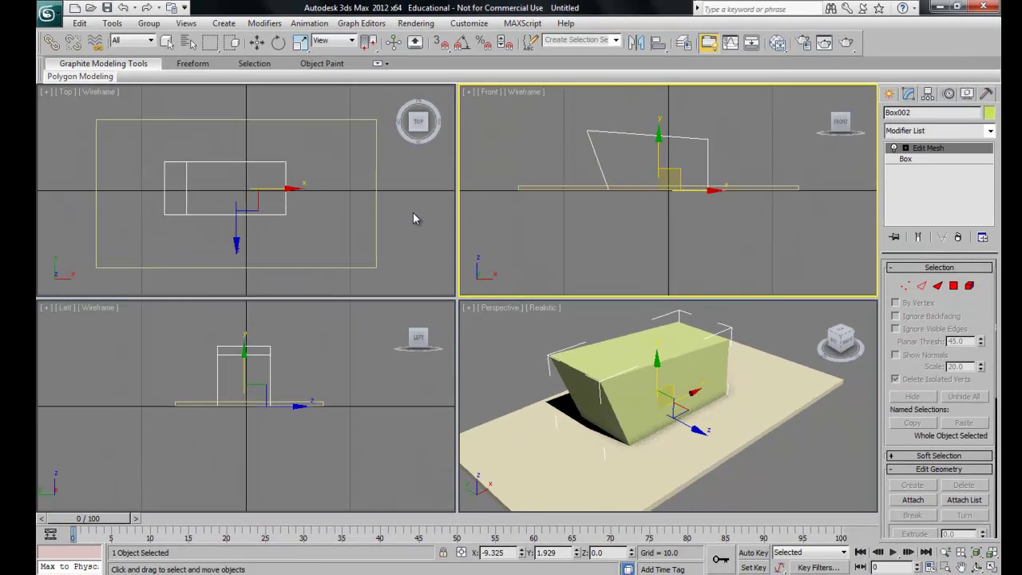
Activate the different viewports in turn to examine the active viewport border in the light interface.
left_click(416, 214)
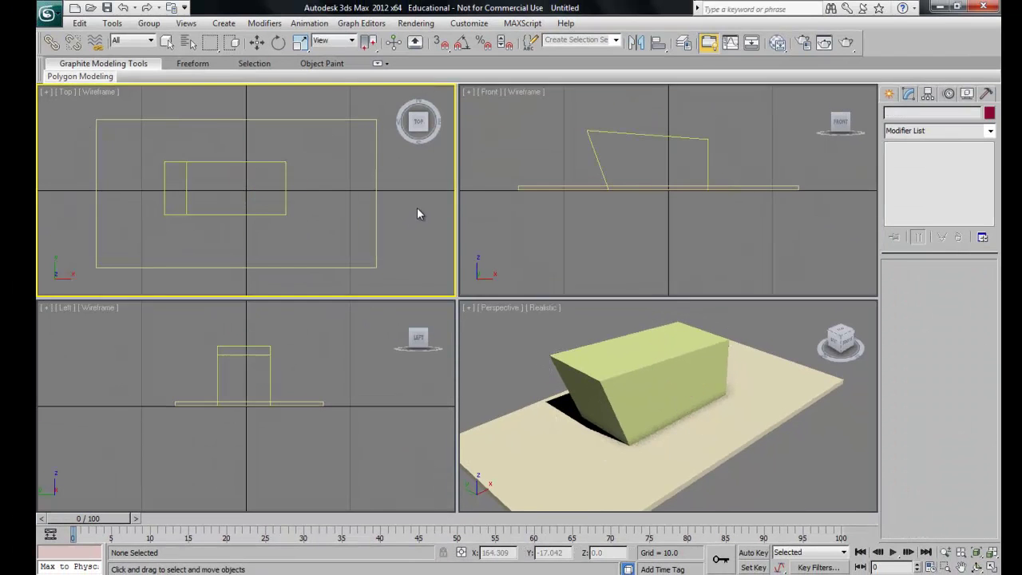
left_click(490, 218)
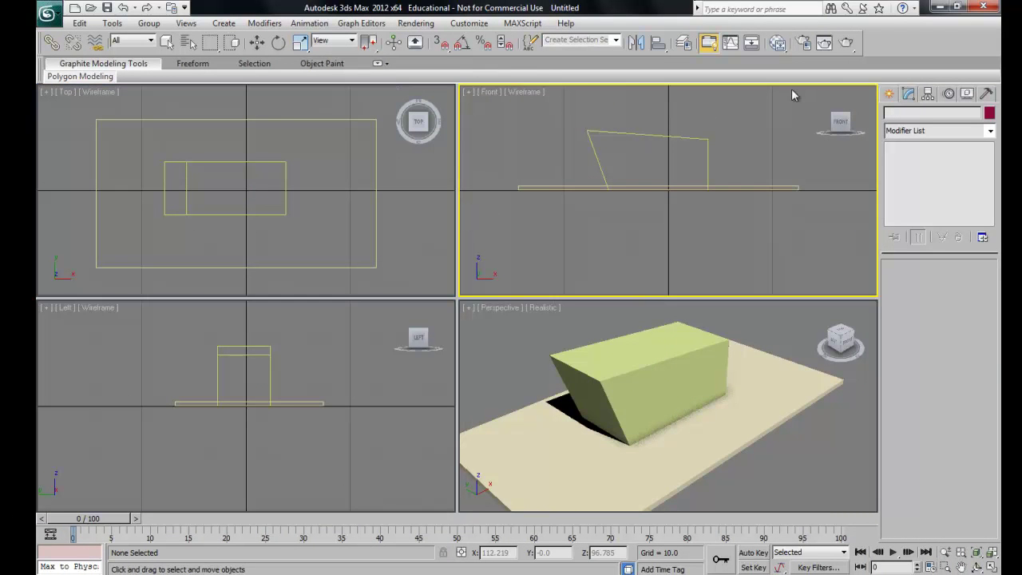
left_click(750, 323)
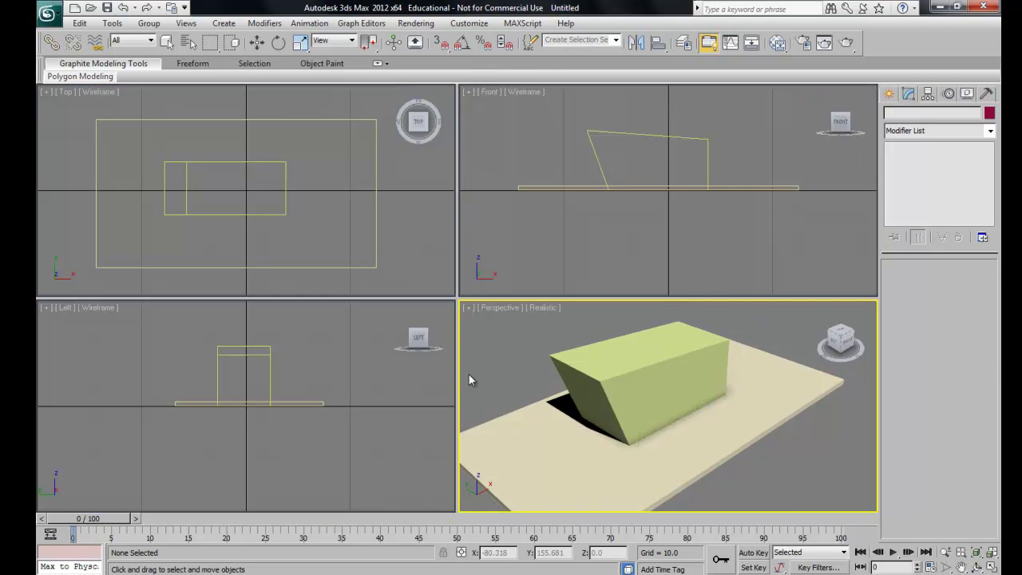
left_click(383, 308)
left_click(390, 278)
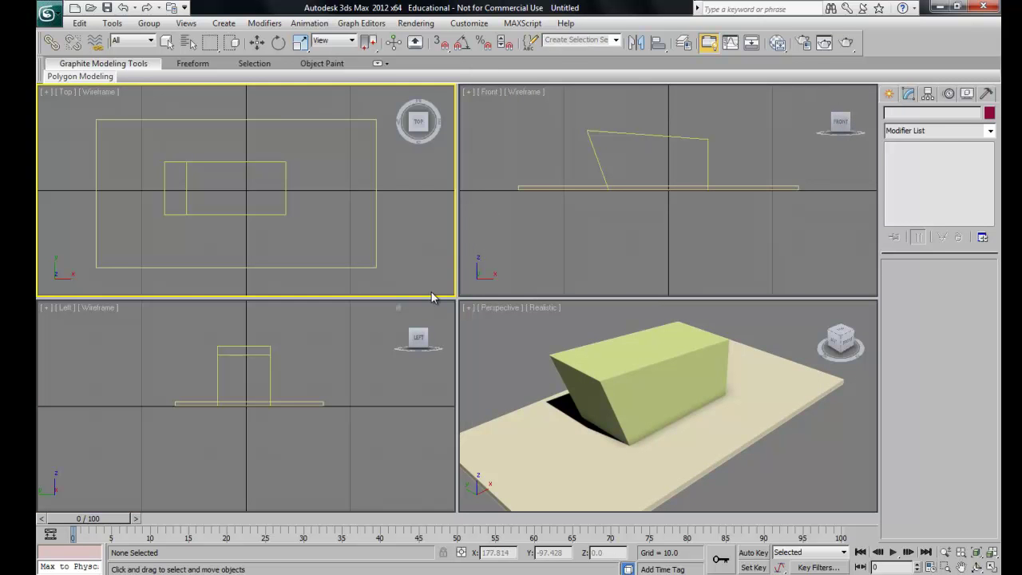
left_click(489, 254)
Move the slanted box's upper-left vertices down and inward in the Front view at the Edit Mesh Vertex level, then exit sub-object mode.
left_click_drag(547, 113, 636, 190)
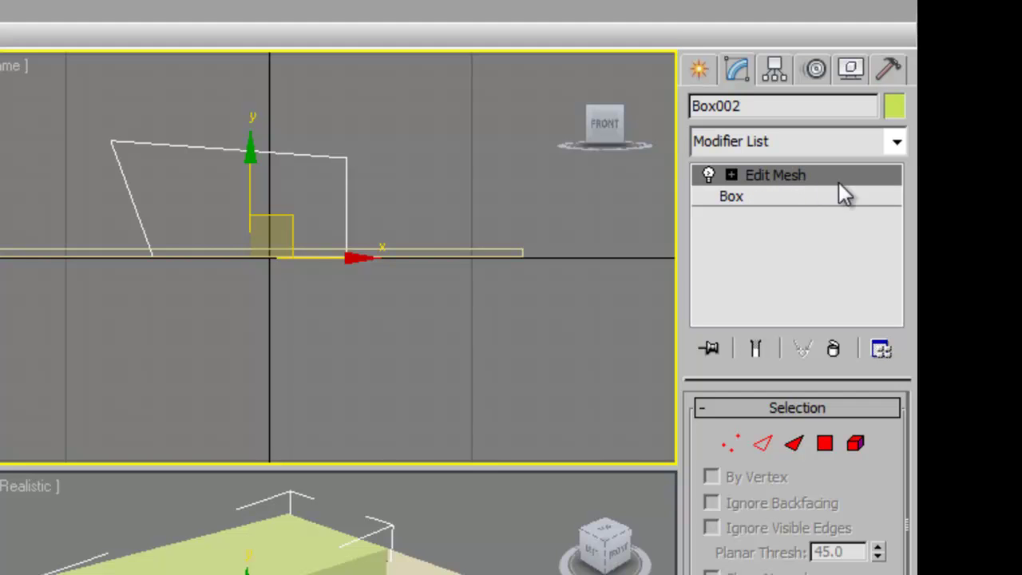
key("1")
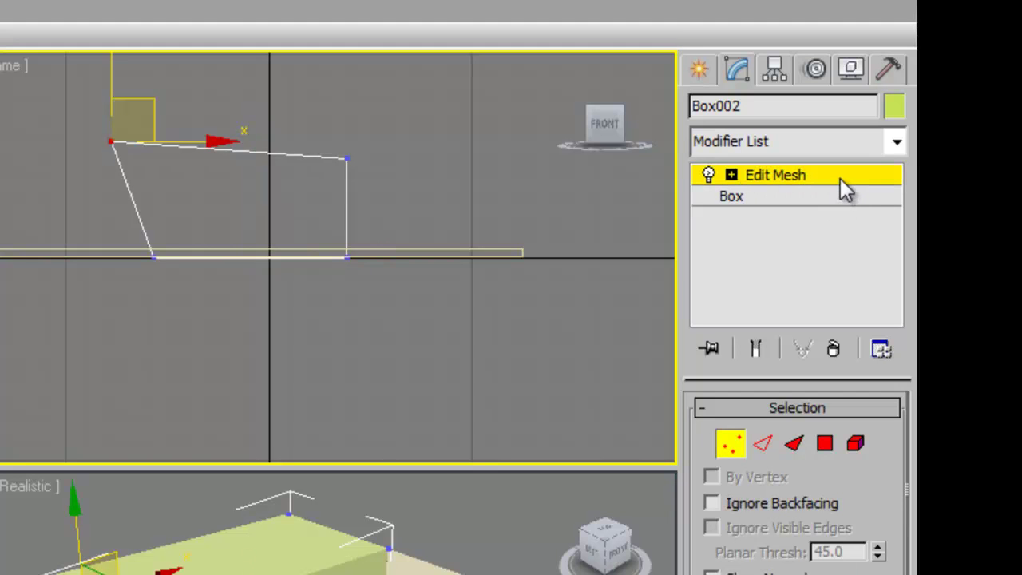
left_click_drag(146, 98, 158, 131)
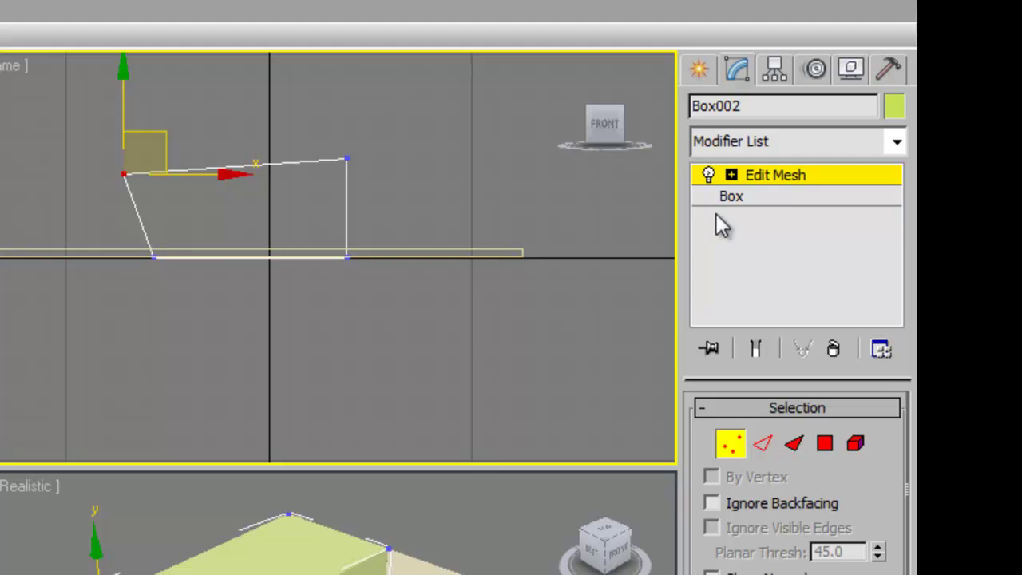
left_click(792, 183)
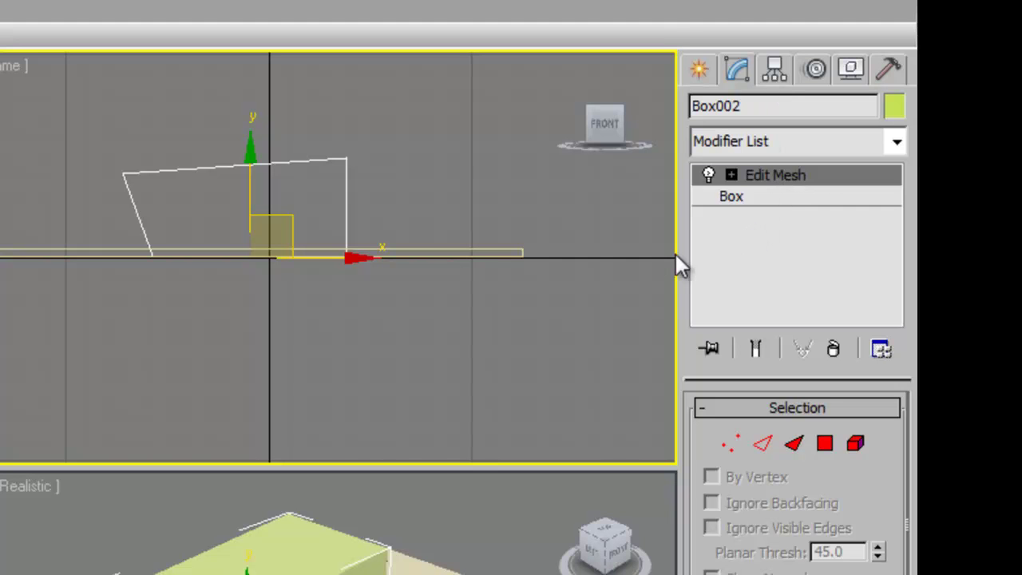
key("1")
left_click_drag(151, 136, 205, 151)
left_click(771, 177)
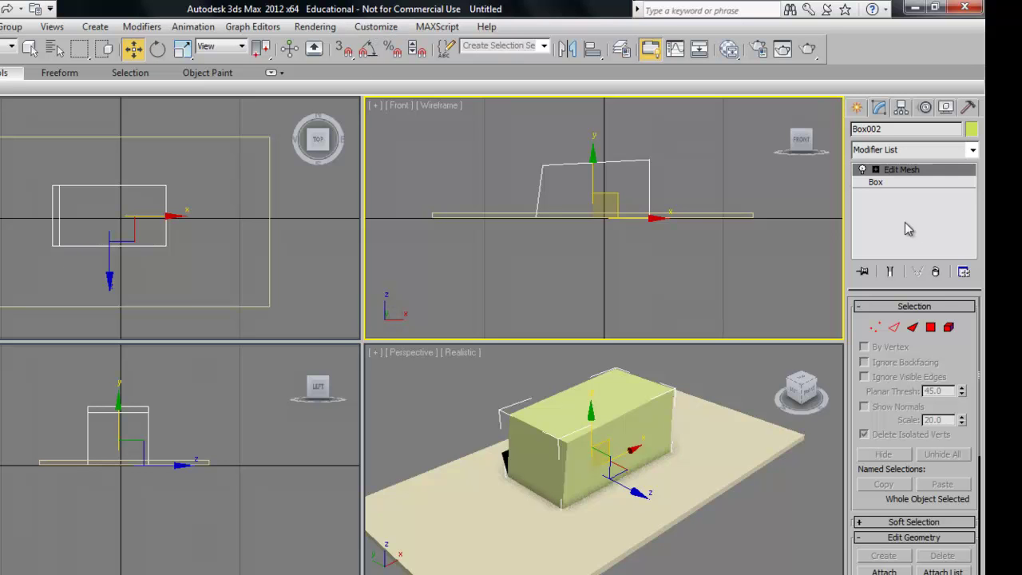
Deselect the box and activate several viewports in turn to compare the visibility of their active borders.
left_click(723, 176)
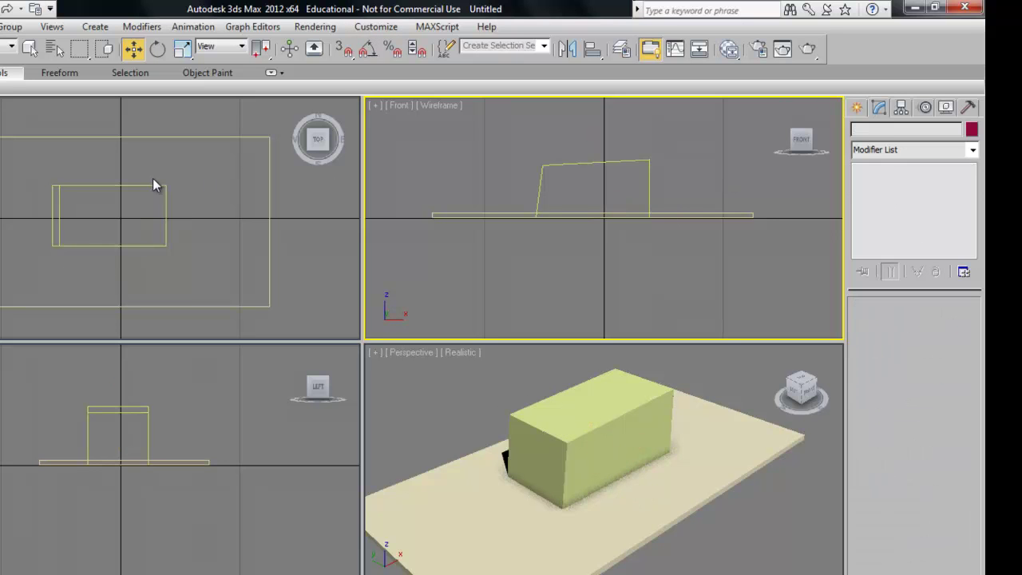
left_click(246, 173)
left_click(381, 212)
left_click(340, 477)
left_click(431, 405)
left_click(443, 303)
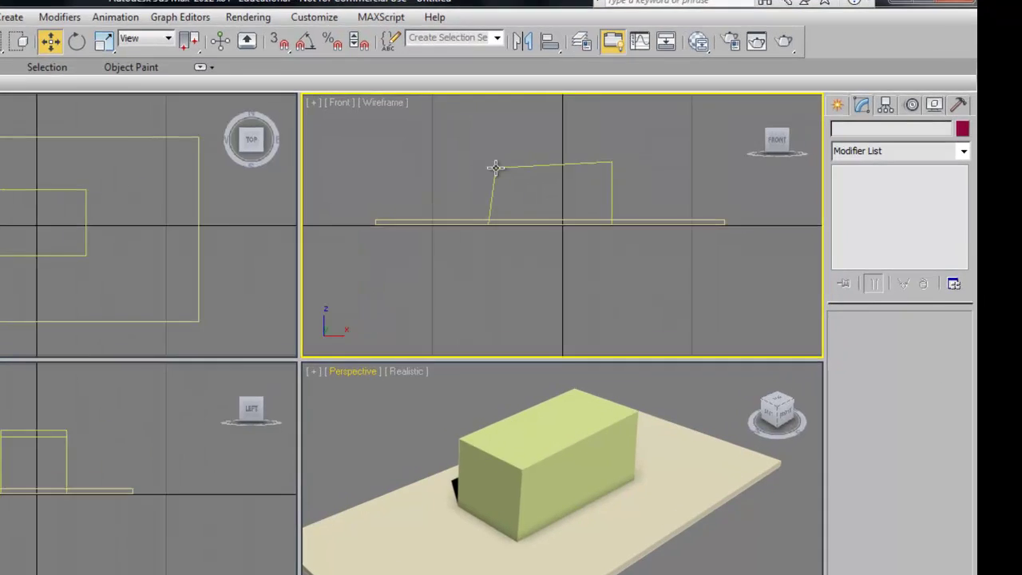
Reselect the reshaped box and toggle its Edit Mesh Vertex sub-object mode to examine the highlight in the light modifier stack.
left_click(545, 170)
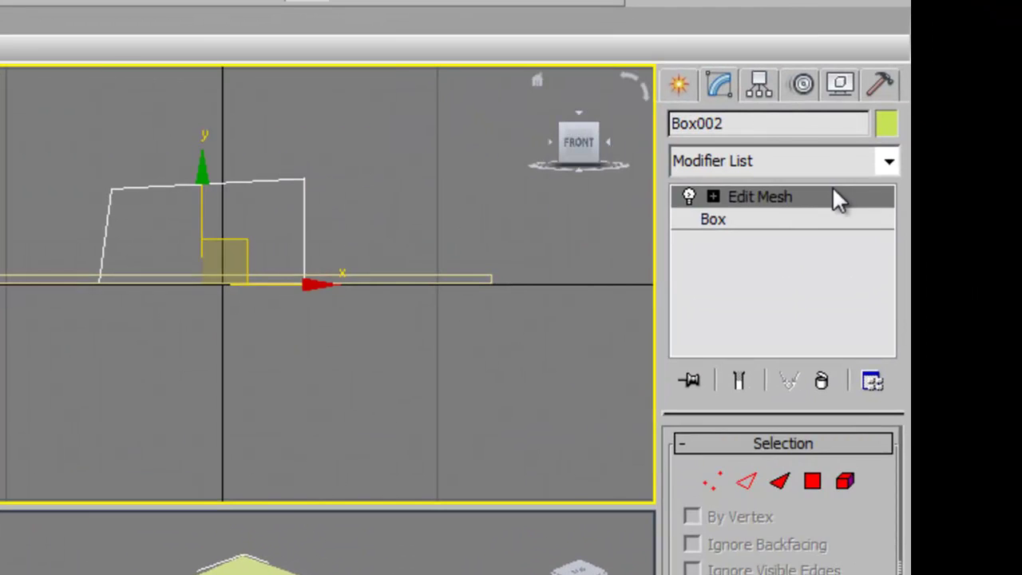
left_click(832, 190)
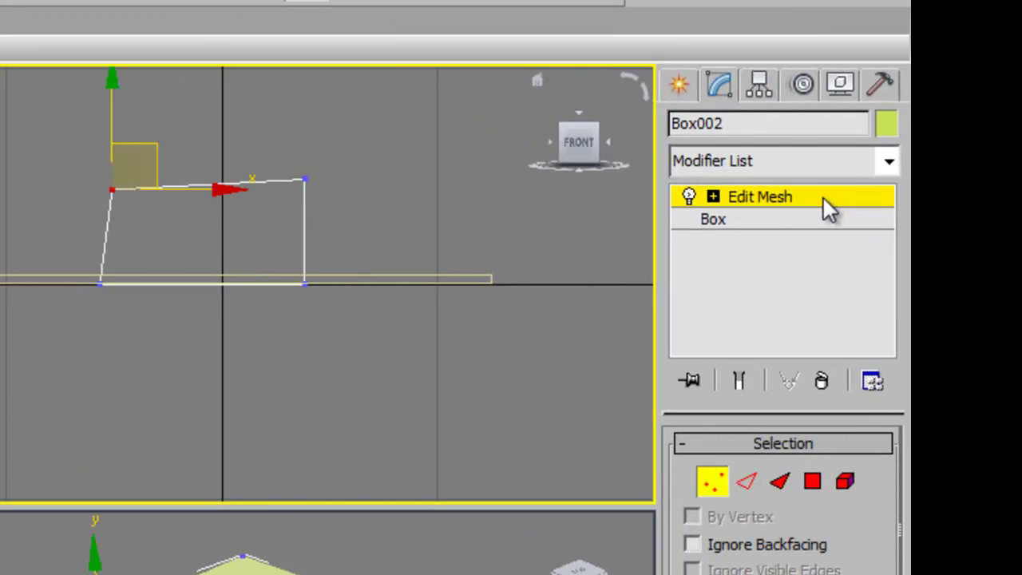
left_click(822, 198)
left_click(819, 200)
left_click(817, 199)
left_click(817, 201)
left_click(815, 200)
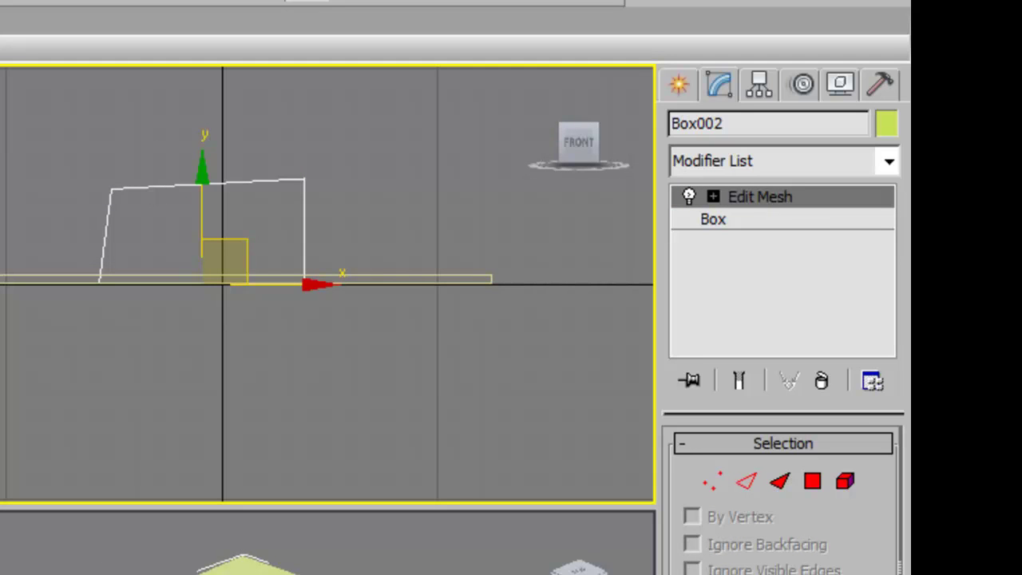